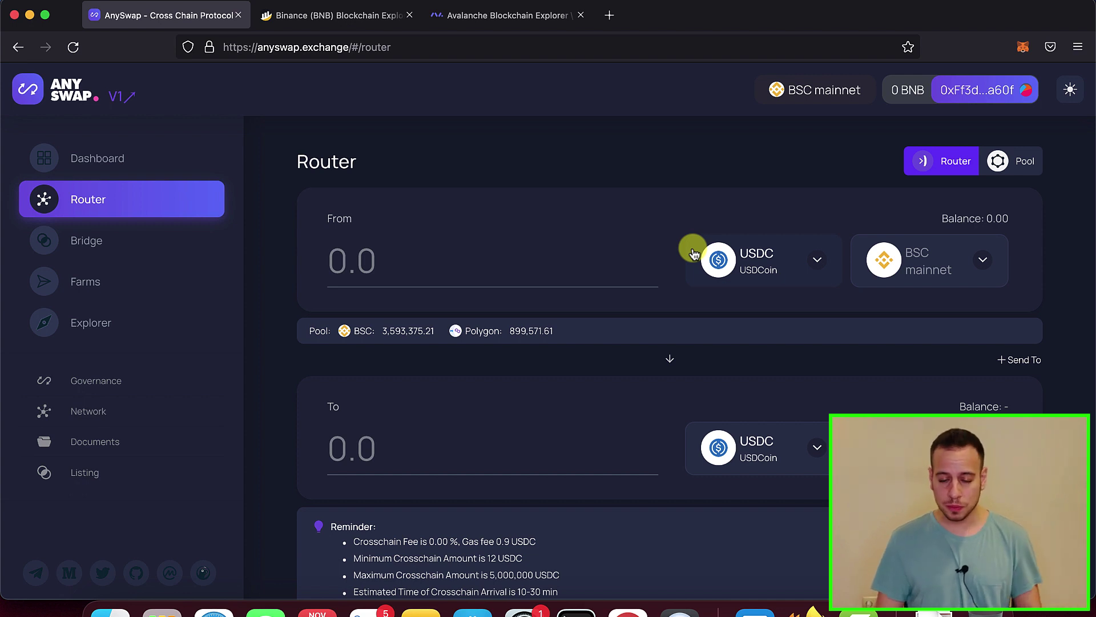
# Open the Bridge form and pick OEC mainnet as the destination network.
pyautogui.click(67, 240)
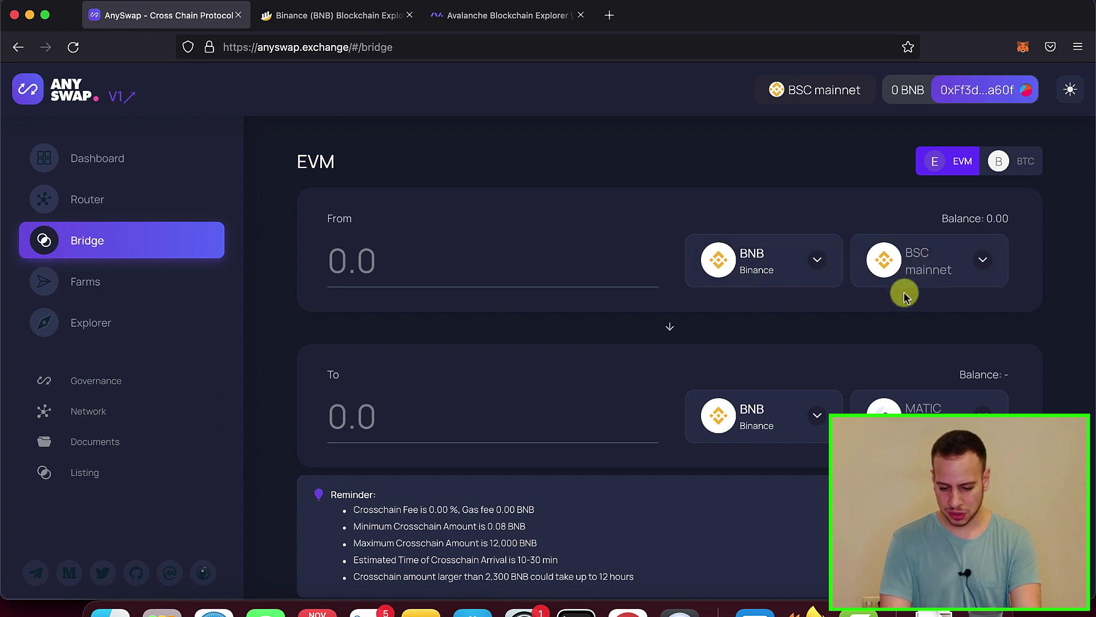
pyautogui.click(914, 403)
pyautogui.click(543, 526)
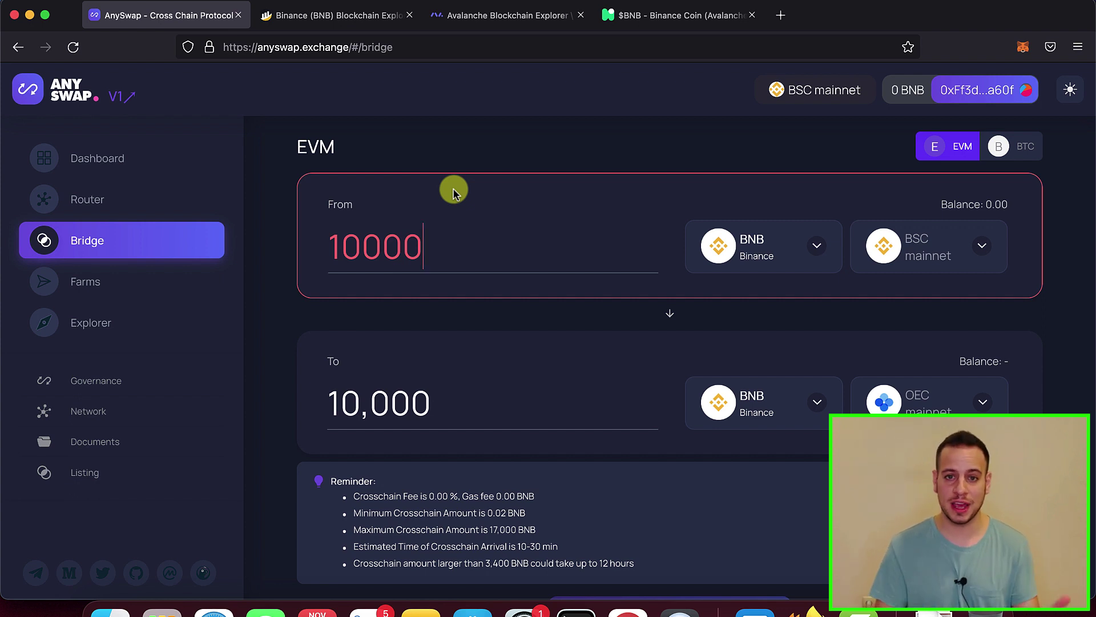
# Select USDC as the token to send and enter an amount of 1000.
pyautogui.click(745, 257)
pyautogui.write('usdc')
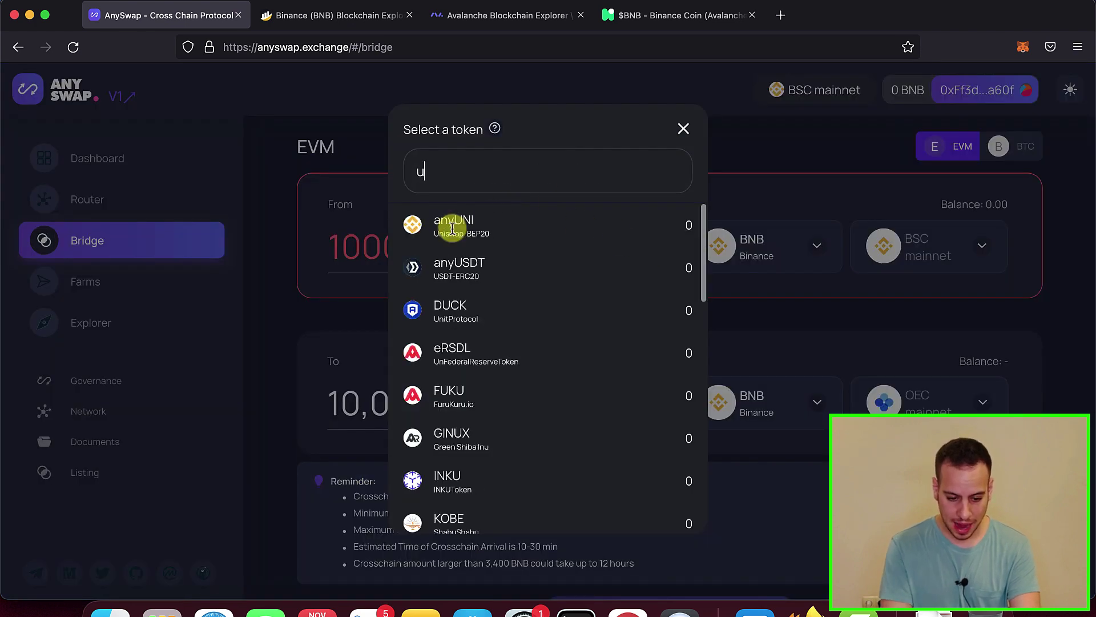
pyautogui.click(451, 224)
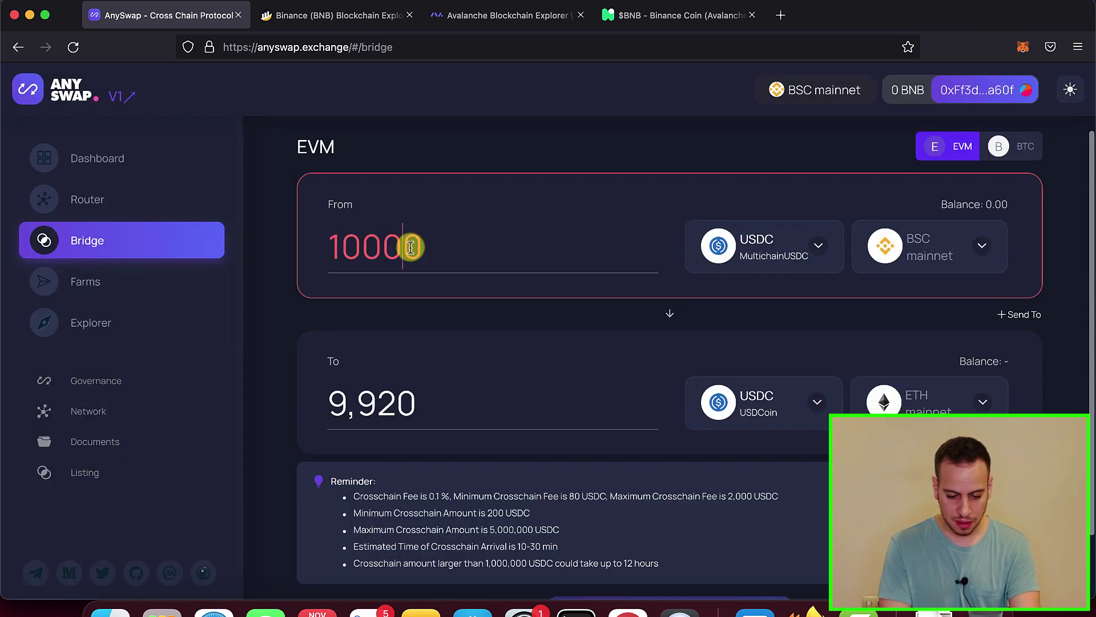
pyautogui.scroll(-1, 409, 362)
pyautogui.press('super+a')
pyautogui.write('1000')
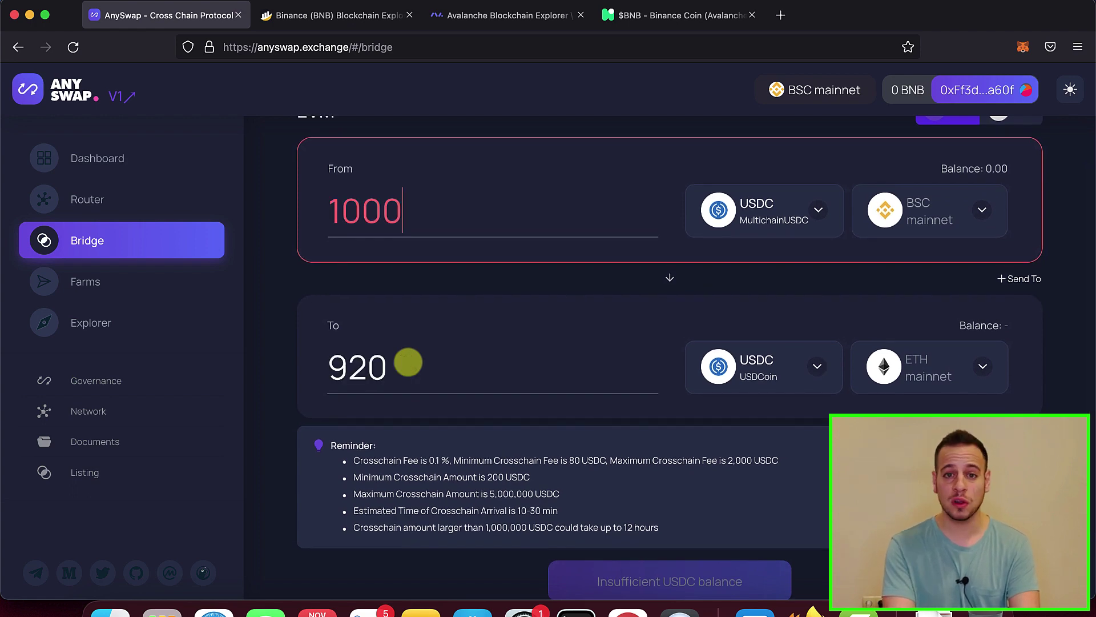
# Switch the token back to BNB, then move to the Nomics Binance Coin (Avalanche) page.
pyautogui.click(728, 211)
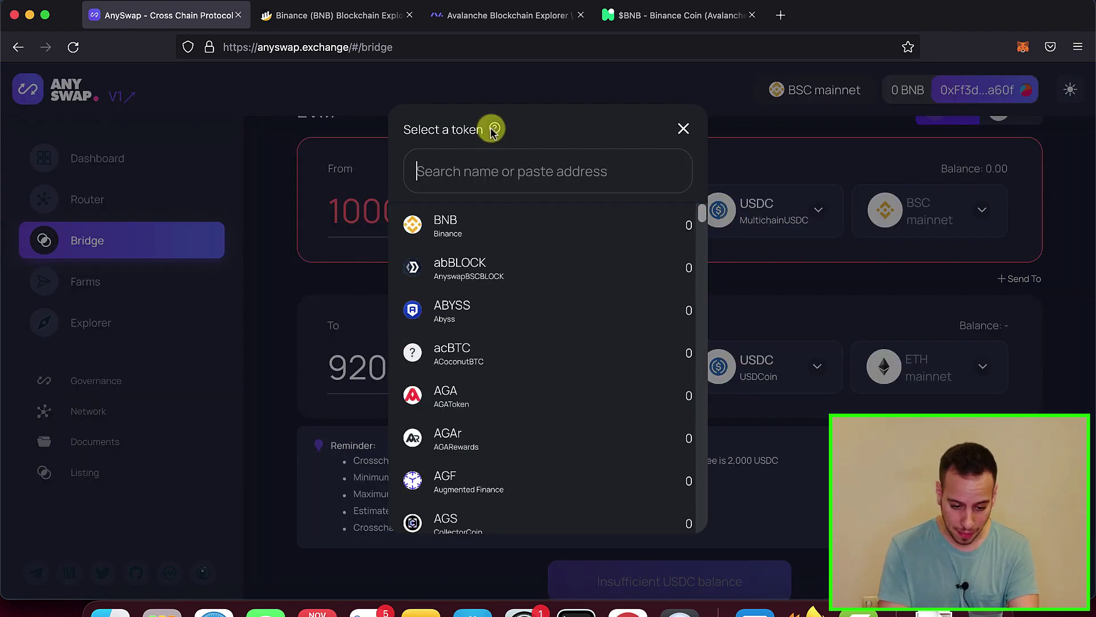
pyautogui.write('bnb')
pyautogui.click(438, 222)
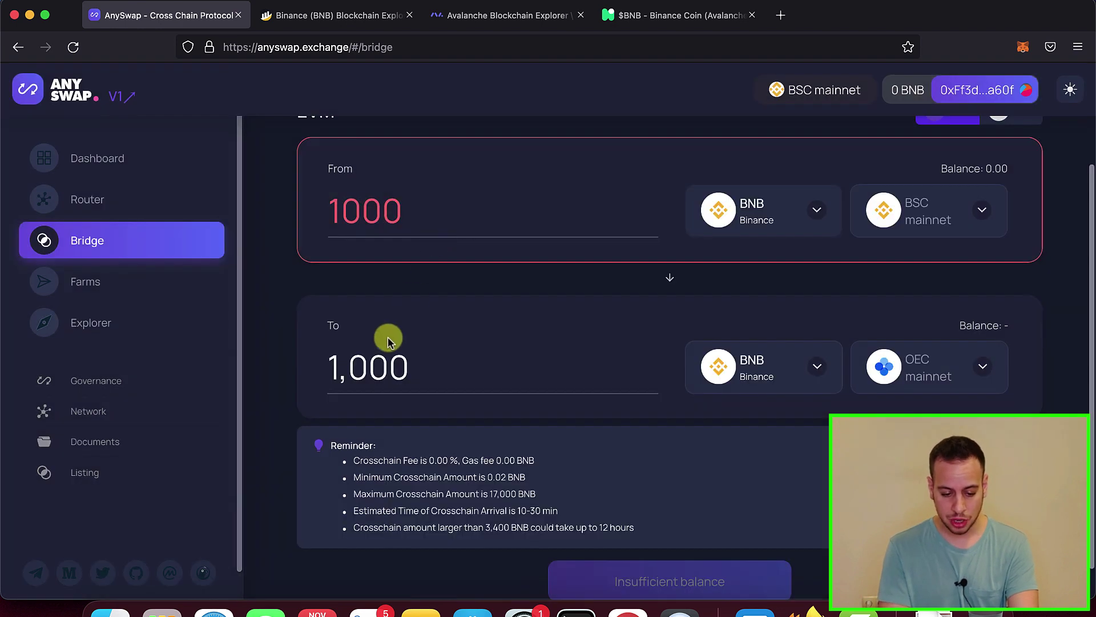
pyautogui.click(430, 222)
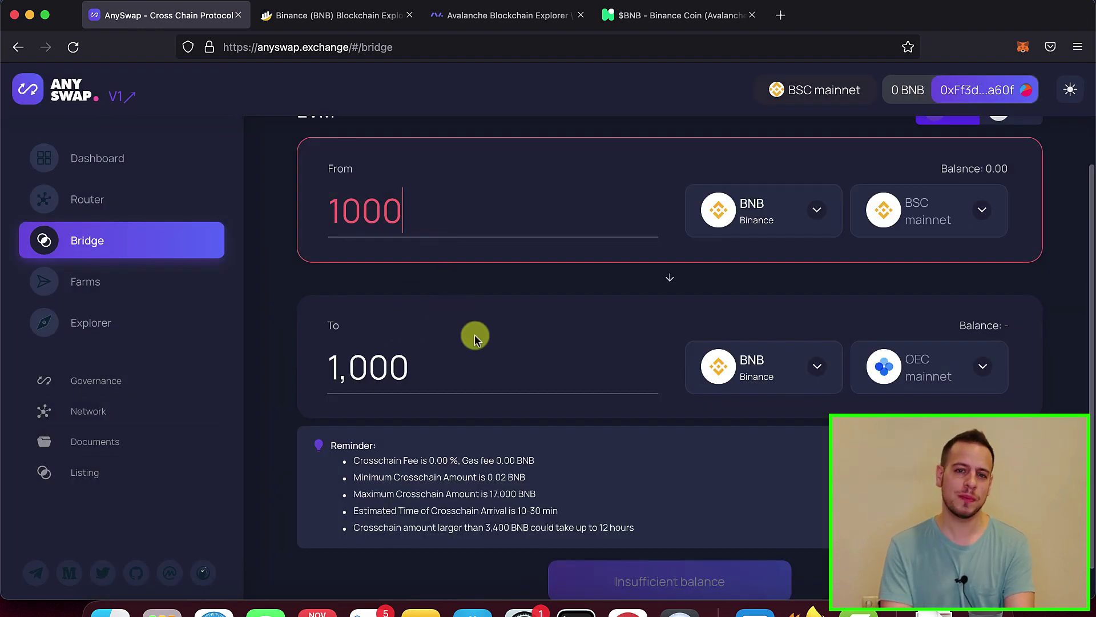
pyautogui.scroll(-1, 475, 334)
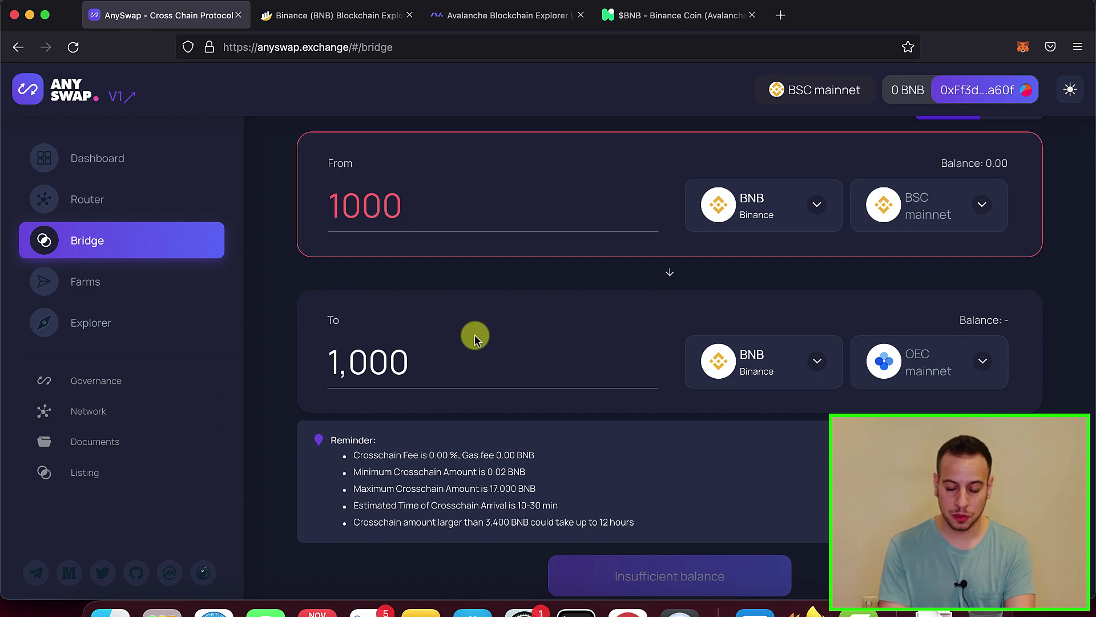
pyautogui.press('super+4')
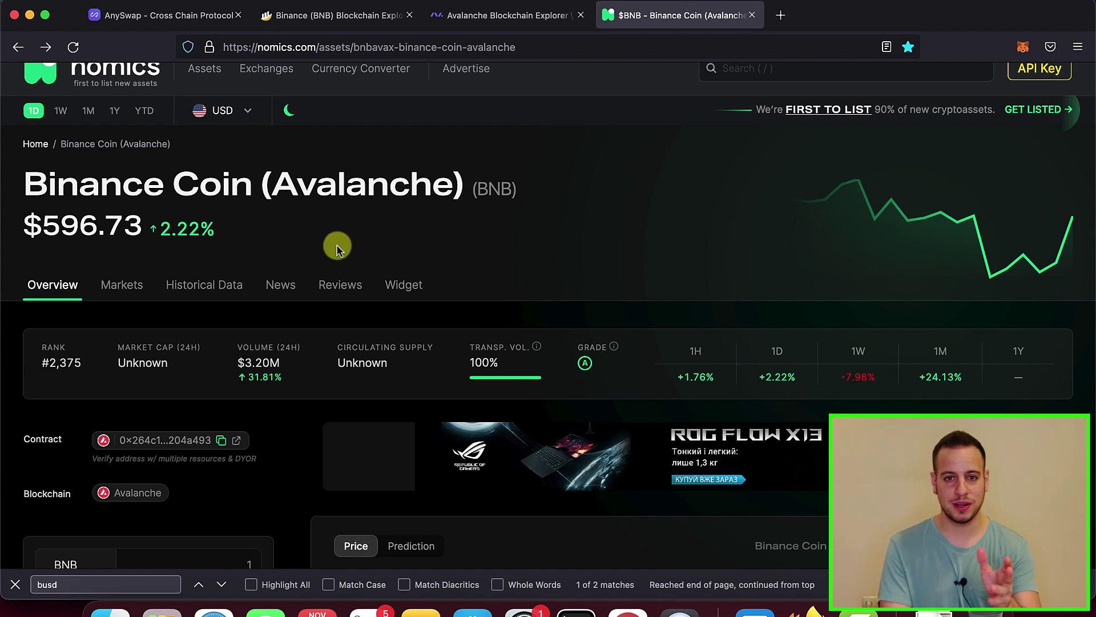
# View the Binance Coin (Avalanche) markets table on Nomics, then return to the AnySwap tab.
pyautogui.scroll(-1, 372, 396)
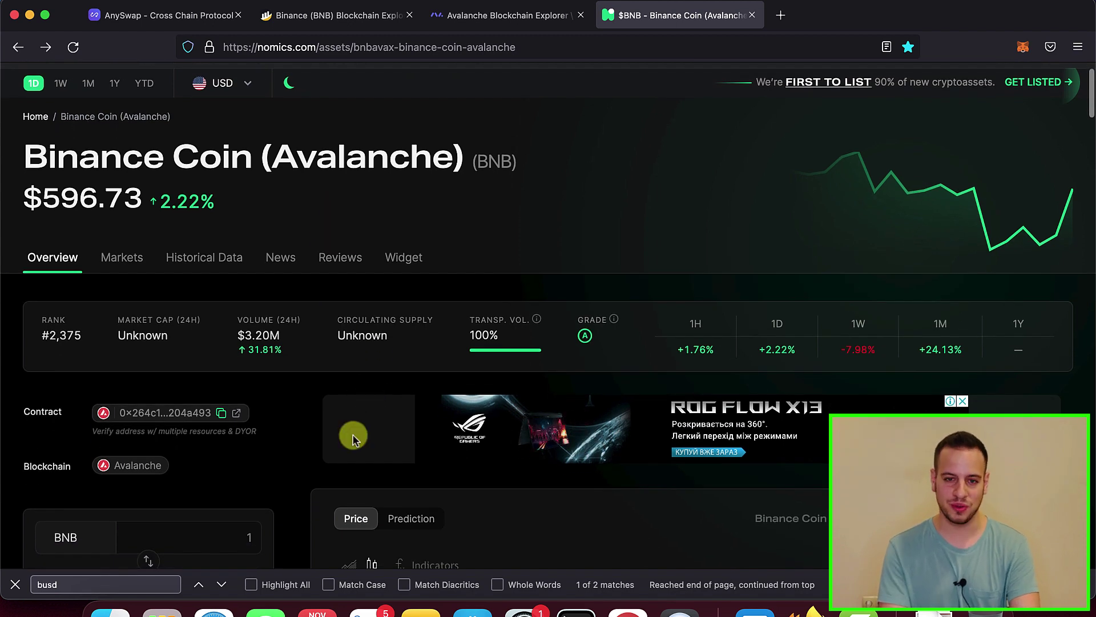
pyautogui.scroll(-1, 354, 459)
pyautogui.scroll(3, 319, 423)
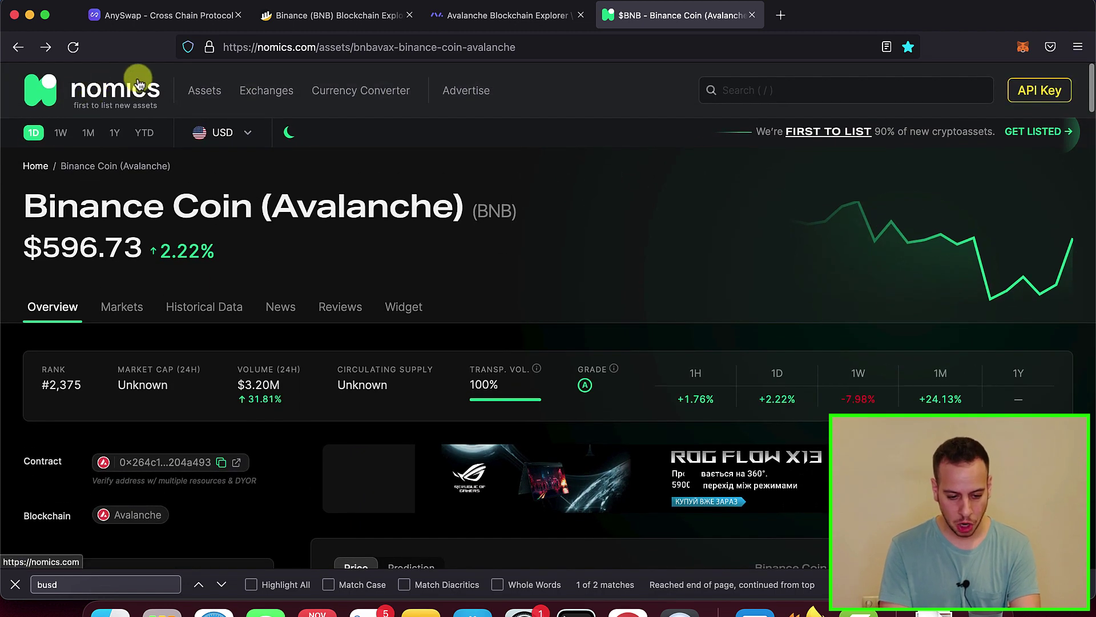
pyautogui.click(117, 305)
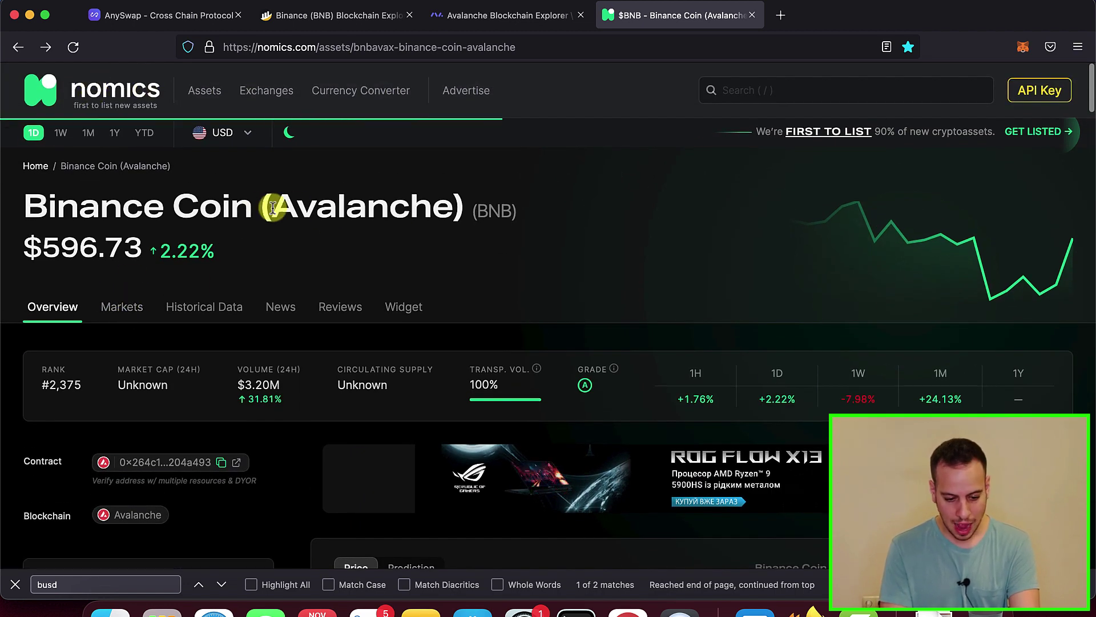
pyautogui.scroll(-1, 152, 359)
pyautogui.scroll(-3, 152, 362)
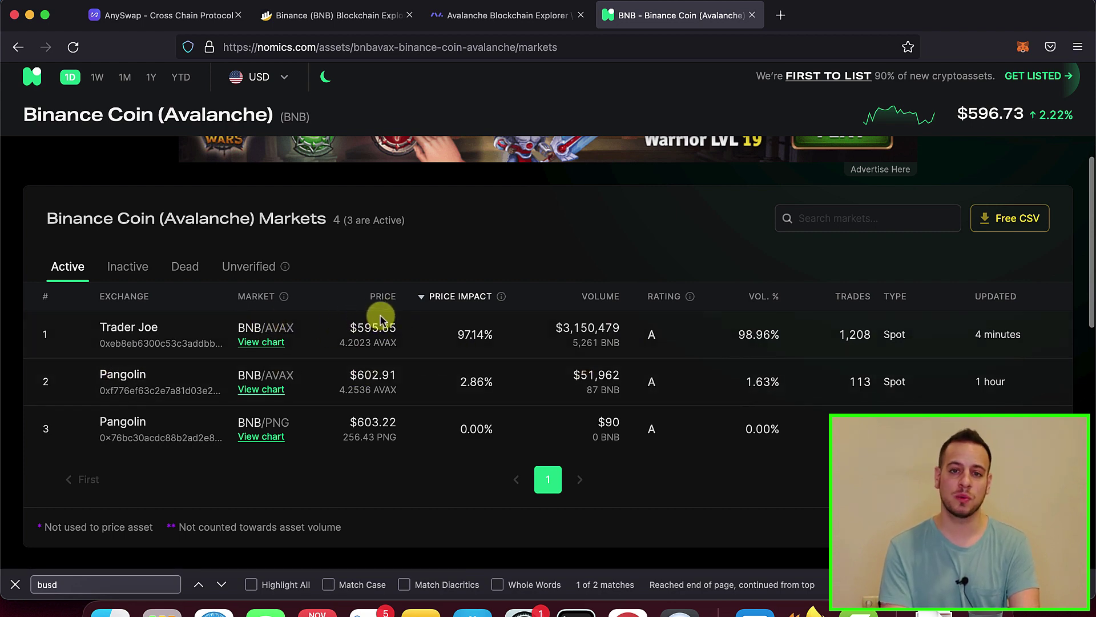
pyautogui.hotkey('ctrl', 'shift', 'Tab')
pyautogui.hotkey('ctrl', 'shift', 'Tab')
pyautogui.hotkey('ctrl', 'shift', 'Tab')
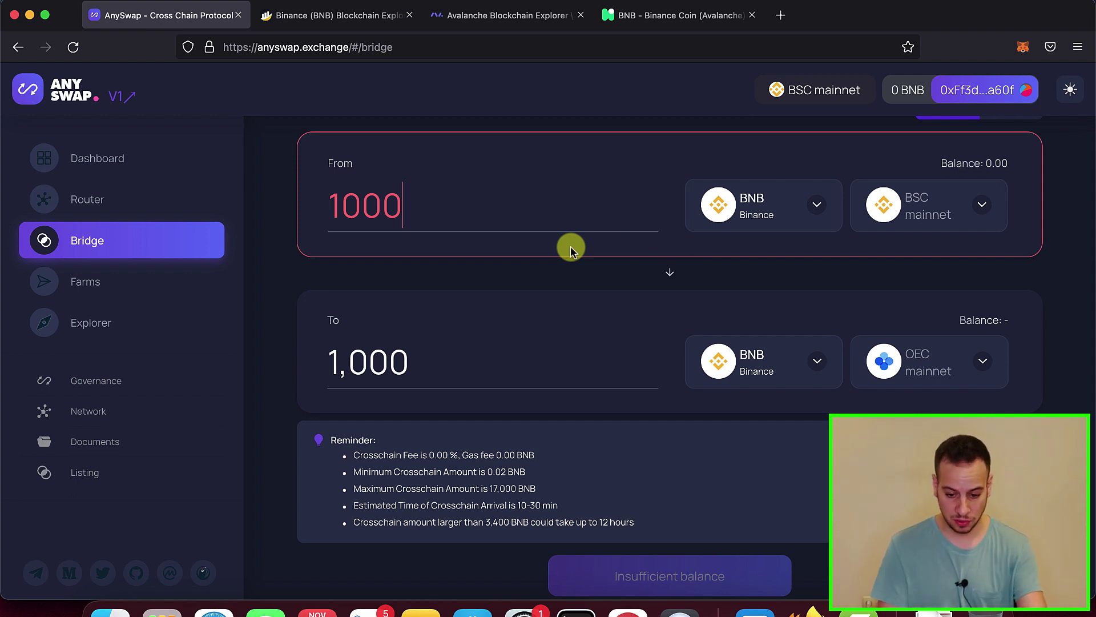
# Replace the 1000 BNB amount with 2 and switch to the BscScan explorer.
pyautogui.doubleClick(454, 194)
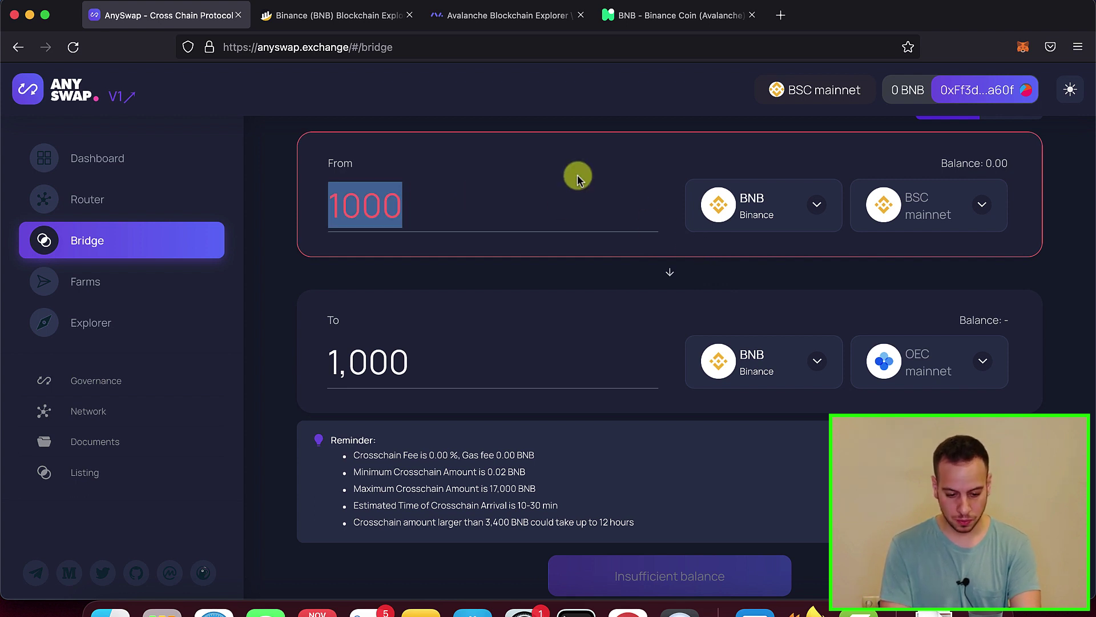
pyautogui.write('2')
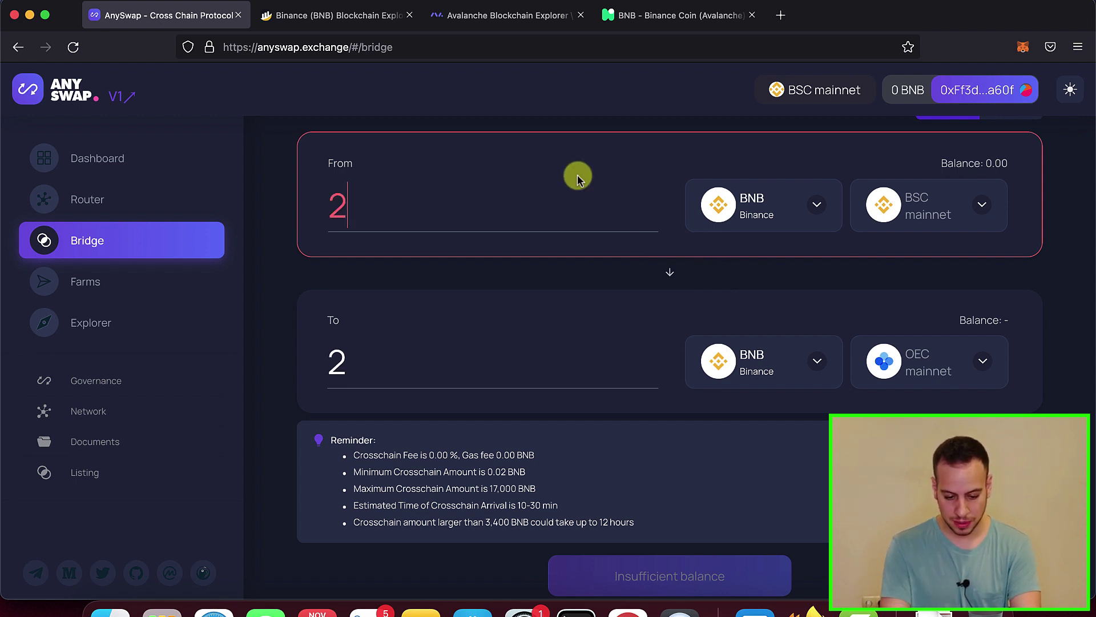
pyautogui.scroll(-1, 568, 314)
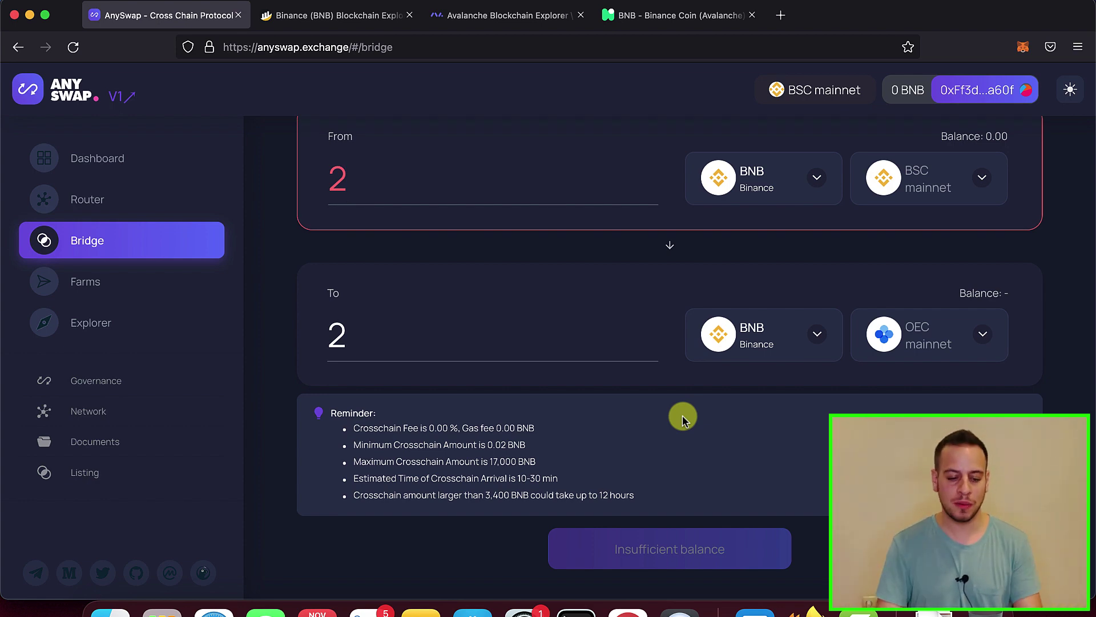
pyautogui.hotkey('ctrl', 'Tab')
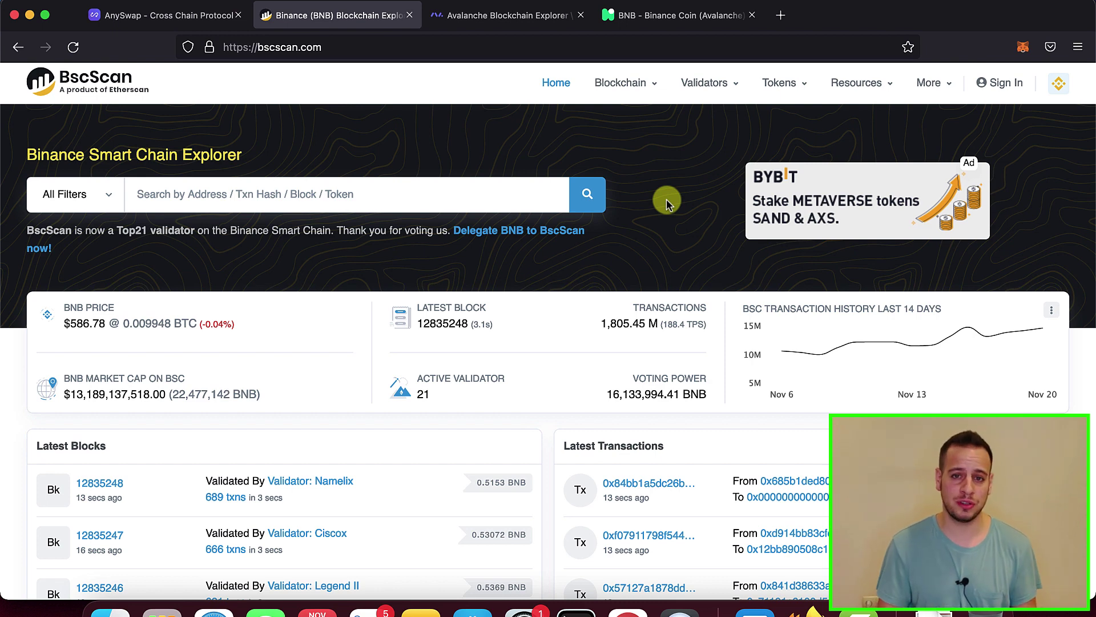
# Bring up the Avalanche explorer tab and reveal its avascan.info address.
pyautogui.hotkey('ctrl', 'Tab')
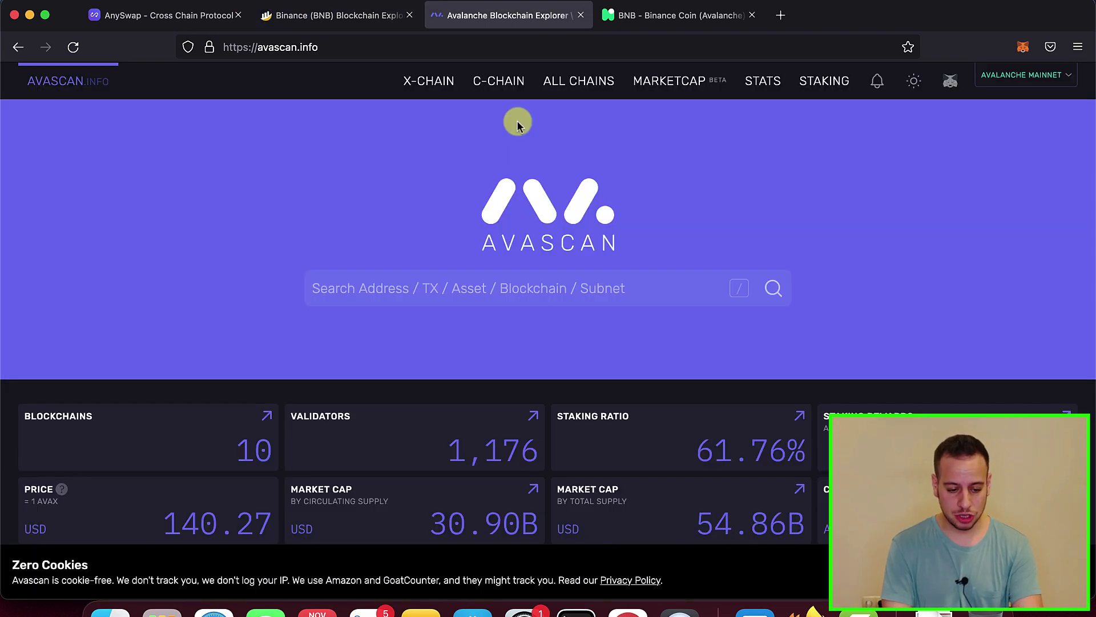
pyautogui.moveTo(258, 47); pyautogui.dragTo(319, 47)
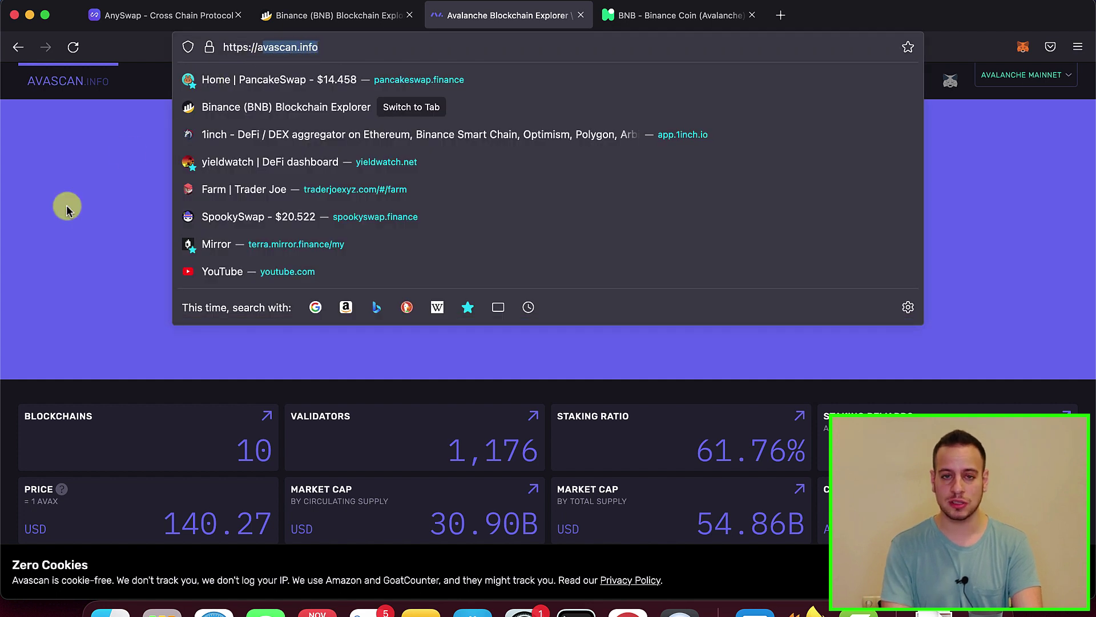
pyautogui.click(4, 248)
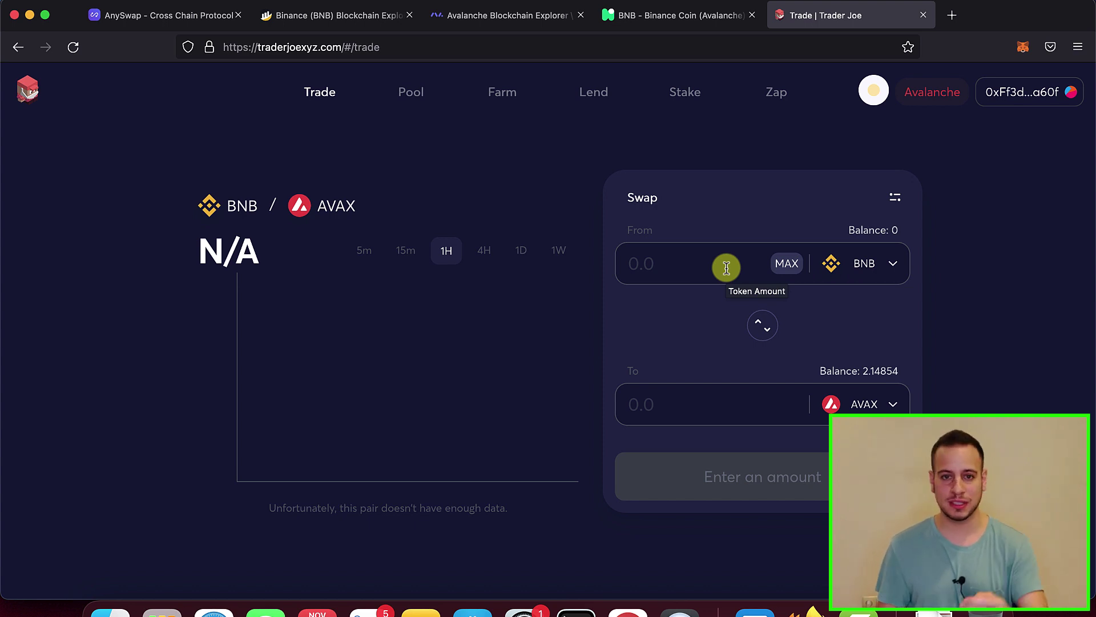
# Switch to the creator's Twitter profile tab and select the account handle.
pyautogui.press('super+Tab')
pyautogui.press('super+Tab')
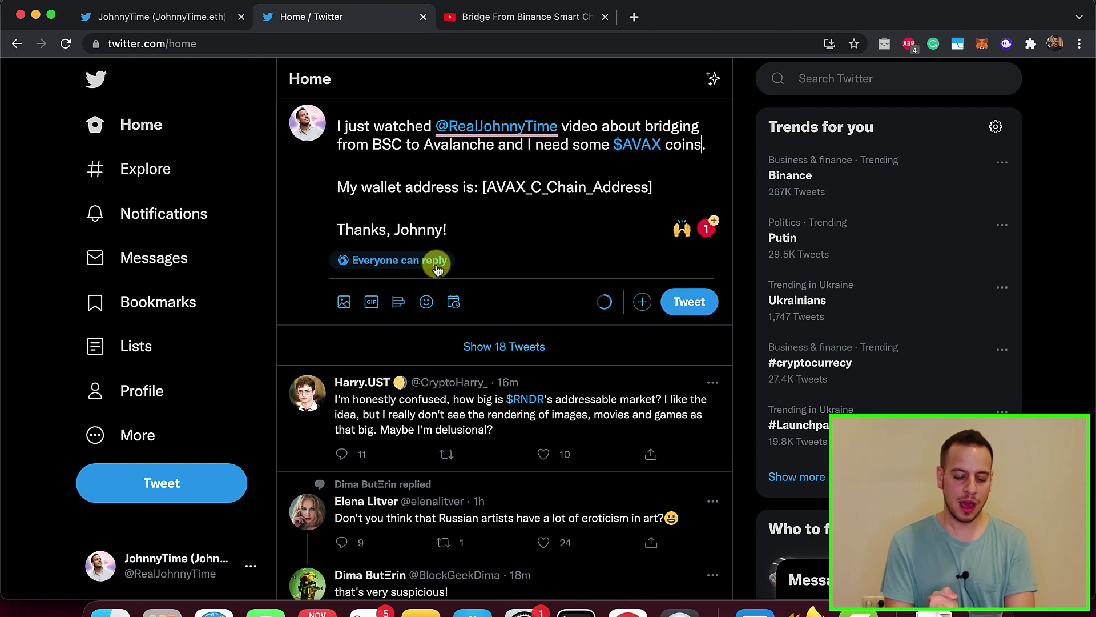
pyautogui.hotkey('ctrl', 'shift', 'Tab')
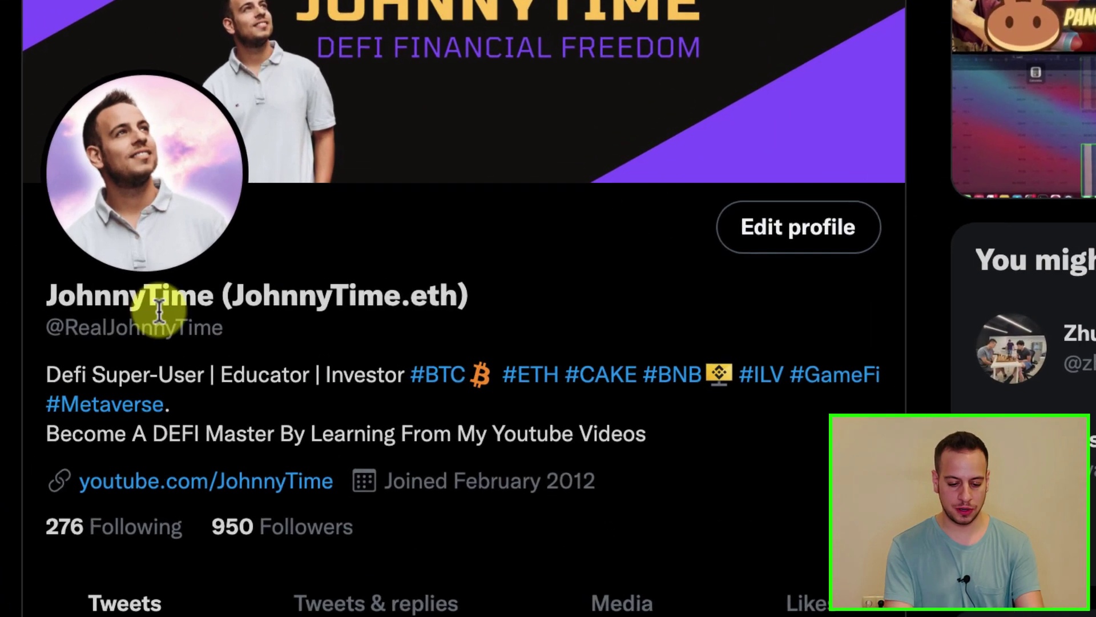
pyautogui.moveTo(57, 326); pyautogui.dragTo(249, 342)
pyautogui.click(231, 335)
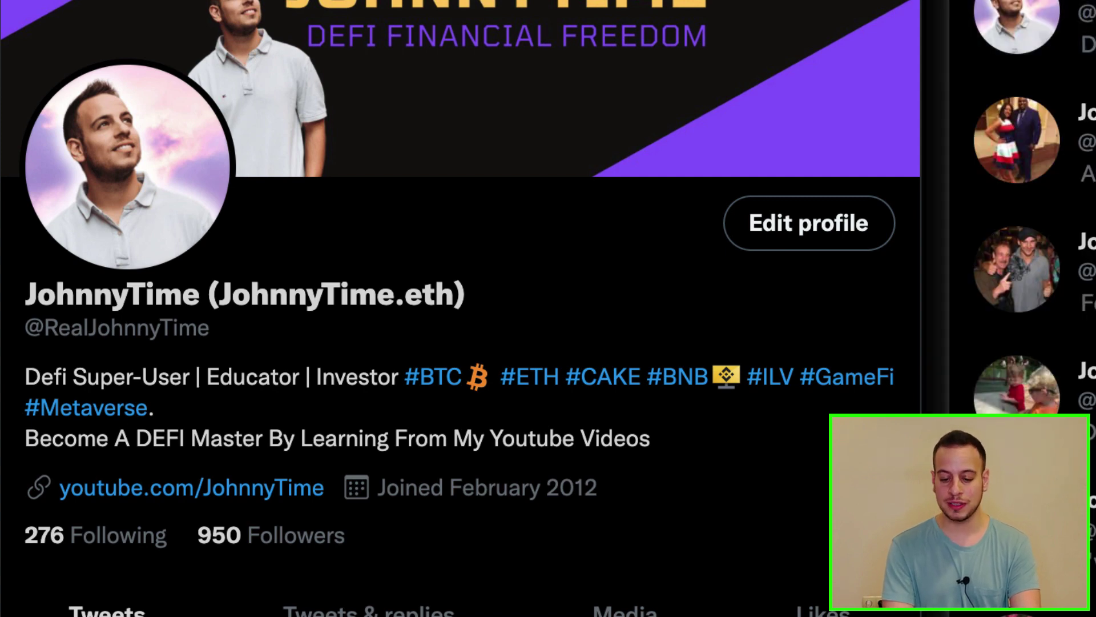
pyautogui.click(392, 430)
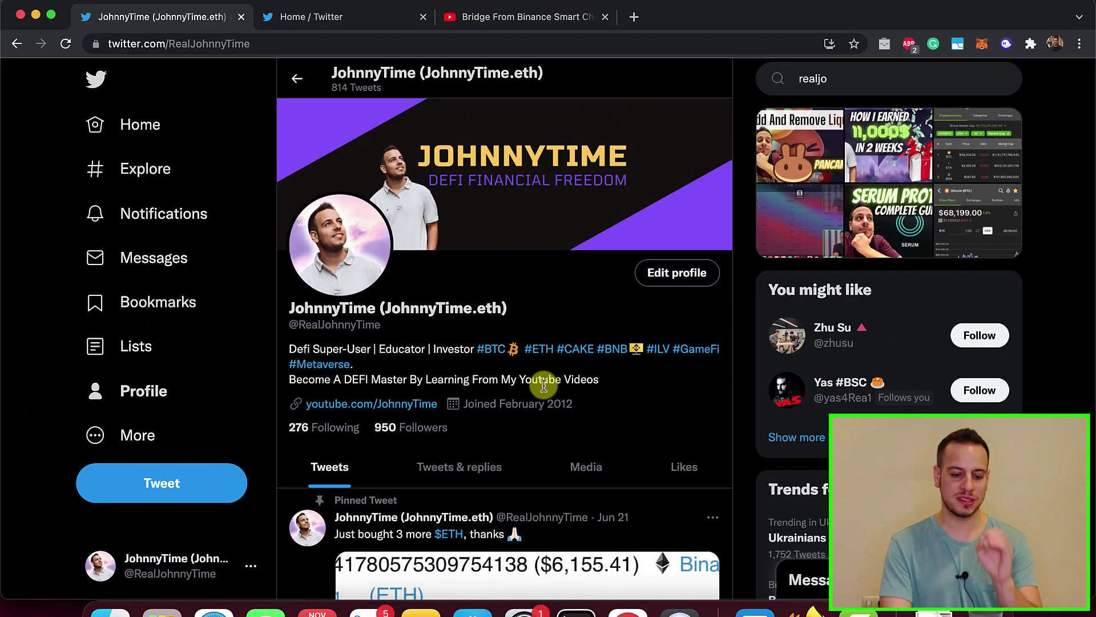
# Return to the Twitter home tab and highlight the draft's sentence requesting $AVAX coins.
pyautogui.hotkey('ctrl', 'Tab')
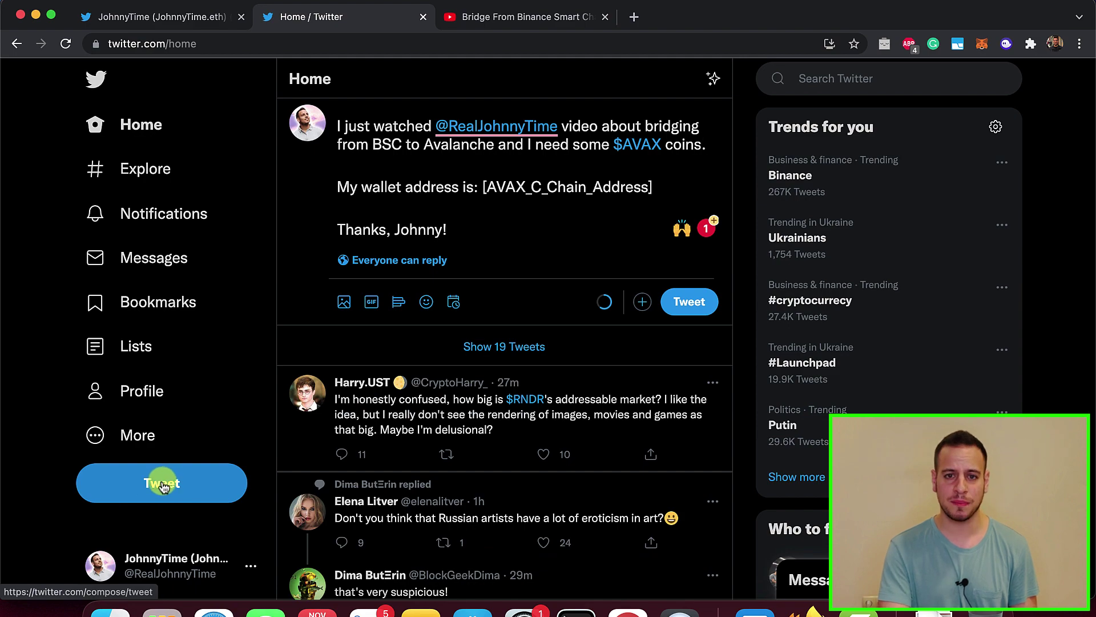
pyautogui.click(354, 126)
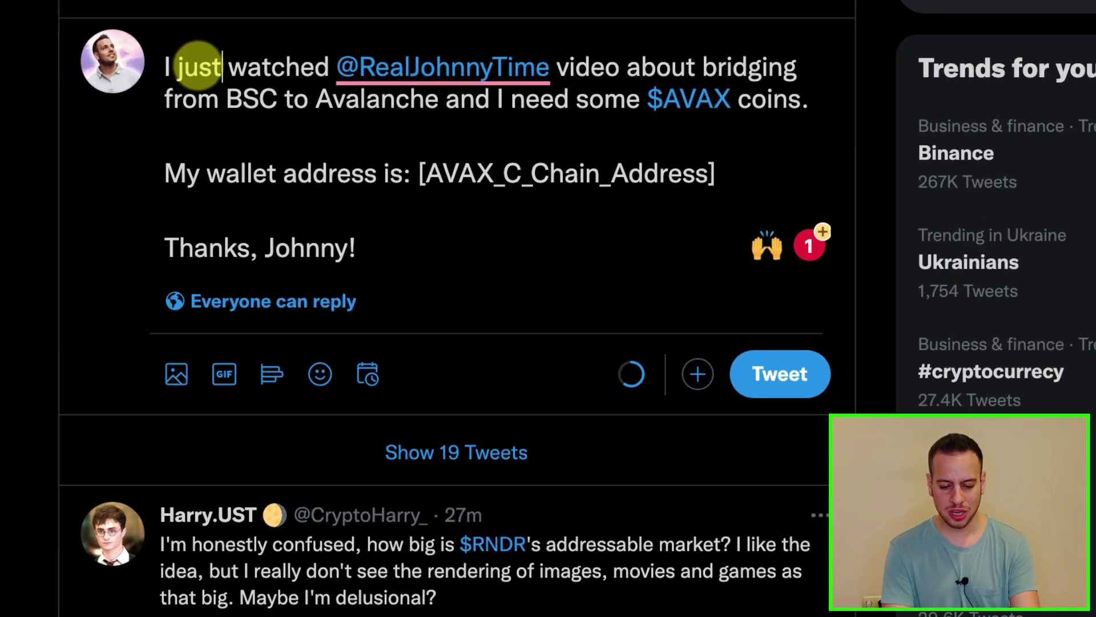
pyautogui.hotkey('shift', 'alt', 'Right')
pyautogui.hotkey('shift', 'alt', 'Right')
pyautogui.hotkey('shift', 'alt', 'Right')
pyautogui.hotkey('alt', 'Right')
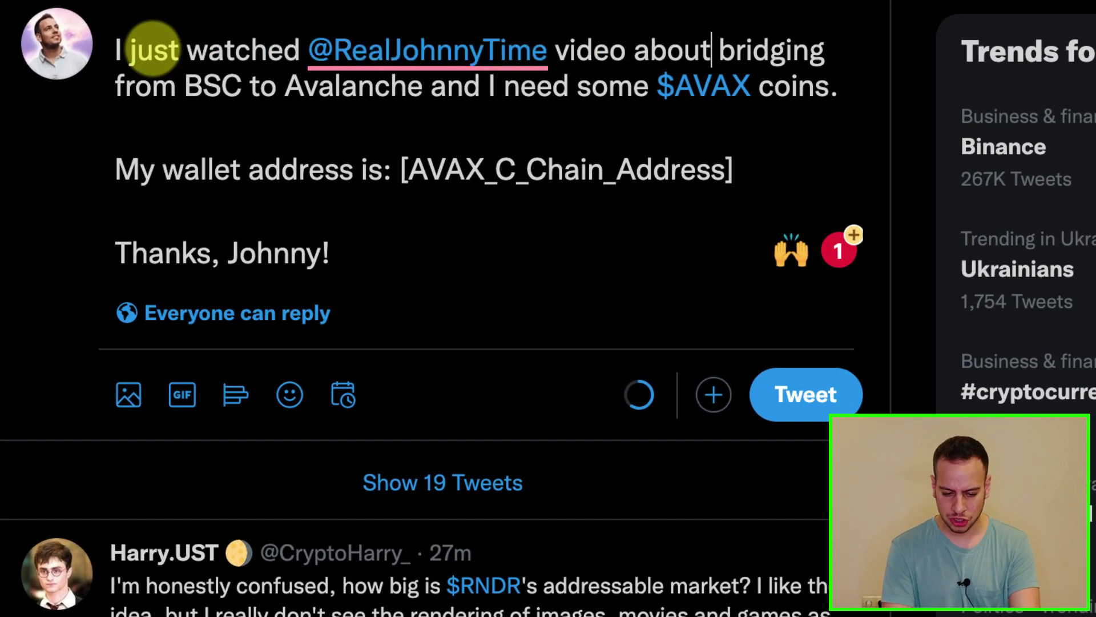
pyautogui.hotkey('shift', 'alt', 'Right')
pyautogui.hotkey('shift', 'alt', 'Right')
pyautogui.hotkey('shift', 'alt', 'Right')
pyautogui.hotkey('shift', 'alt', 'Right')
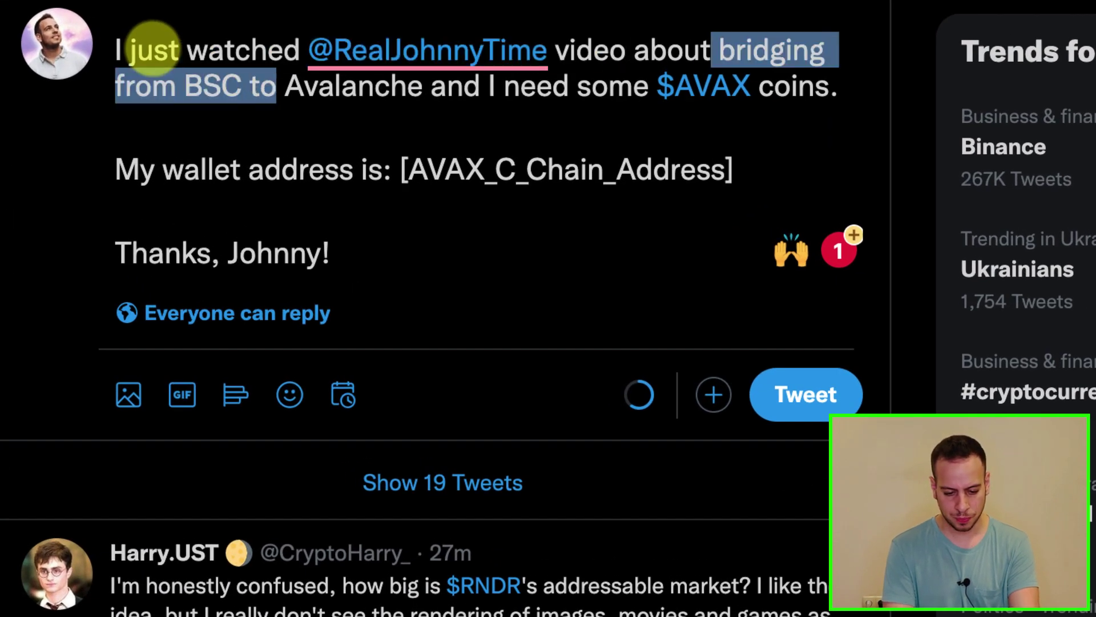
pyautogui.hotkey('shift', 'alt', 'Right')
pyautogui.hotkey('shift', 'alt', 'Right')
pyautogui.hotkey('shift', 'alt', 'Right')
pyautogui.hotkey('shift', 'alt', 'Right')
pyautogui.hotkey('shift', 'alt', 'Right')
pyautogui.hotkey('shift', 'alt', 'Right')
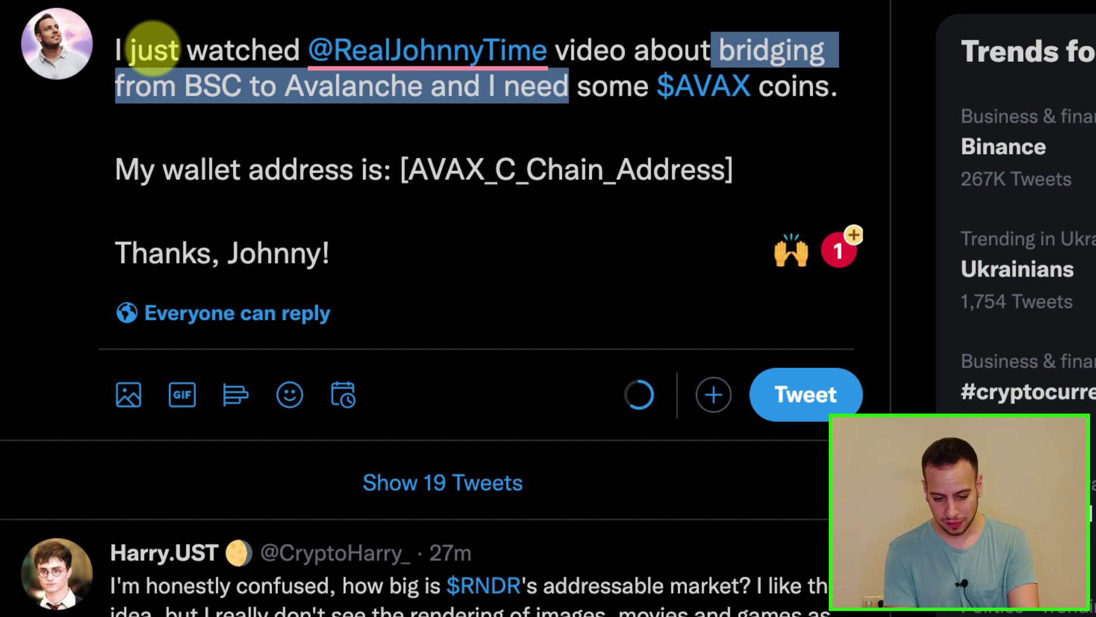
pyautogui.hotkey('shift', 'alt', 'Right')
pyautogui.hotkey('shift', 'alt', 'Right')
pyautogui.hotkey('shift', 'alt', 'Right')
# Highlight the draft's wallet address placeholder line and its closing thanks line.
pyautogui.press('Right')
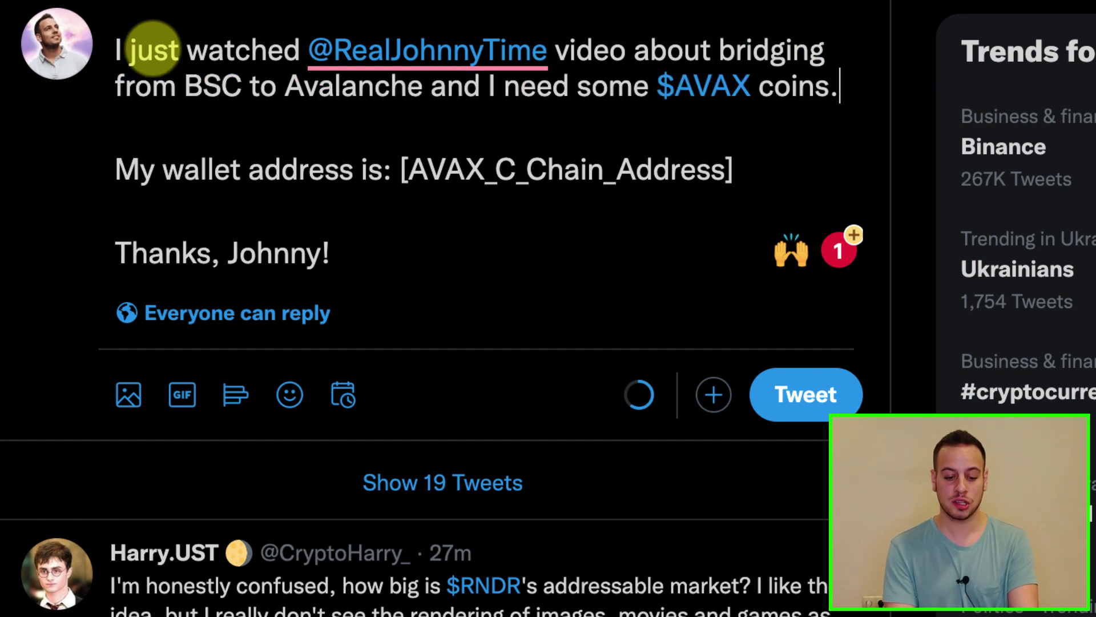
pyautogui.press('Down')
pyautogui.hotkey('shift', 'alt', 'Right')
pyautogui.hotkey('shift', 'alt', 'Right')
pyautogui.hotkey('shift', 'alt', 'Right')
pyautogui.hotkey('shift', 'alt', 'Right')
pyautogui.hotkey('shift', 'alt', 'Right')
pyautogui.hotkey('shift', 'alt', 'Right')
pyautogui.hotkey('shift', 'alt', 'Right')
pyautogui.hotkey('shift', 'alt', 'Right')
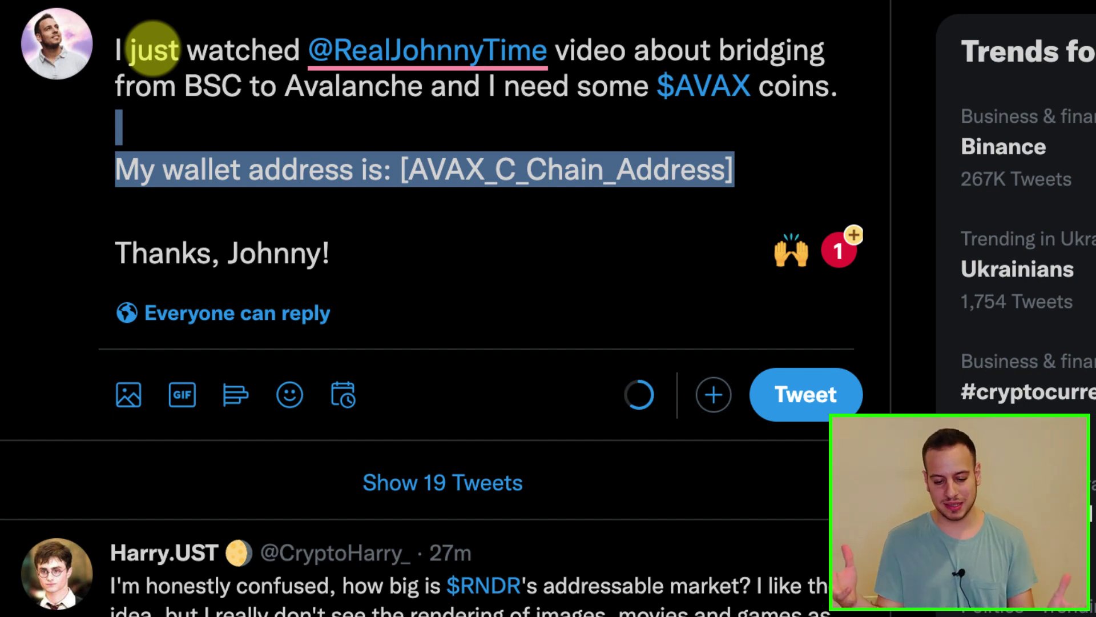
pyautogui.moveTo(152, 237); pyautogui.dragTo(465, 259)
pyautogui.press('super+Left')
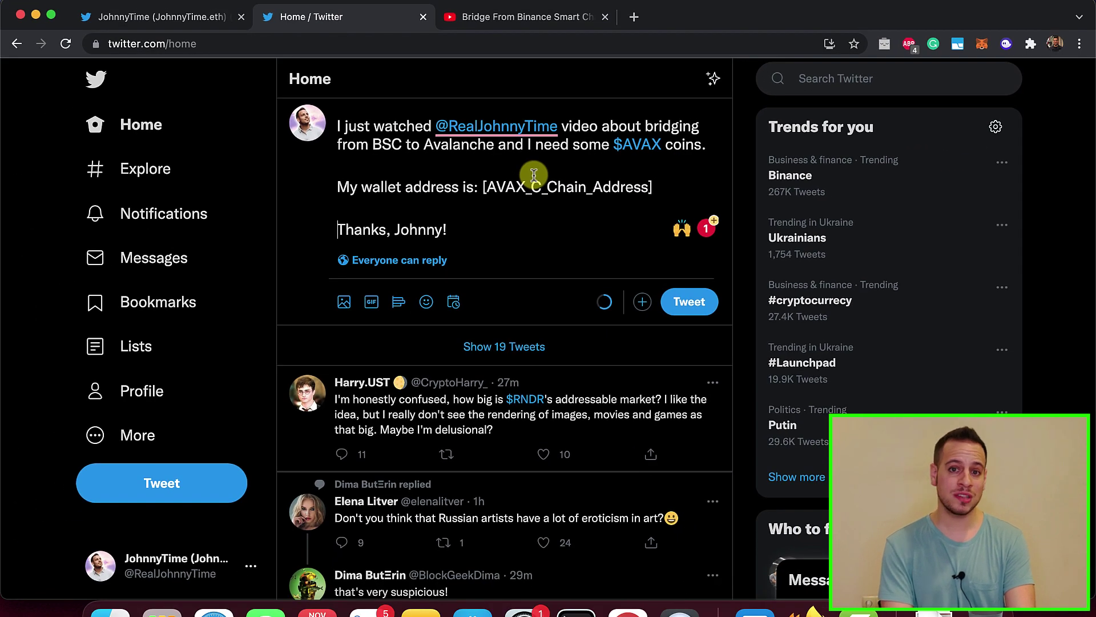
# Switch to the YouTube video and highlight the comment draft, including the [TwitterUsername] placeholder.
pyautogui.hotkey('ctrl', 'Tab')
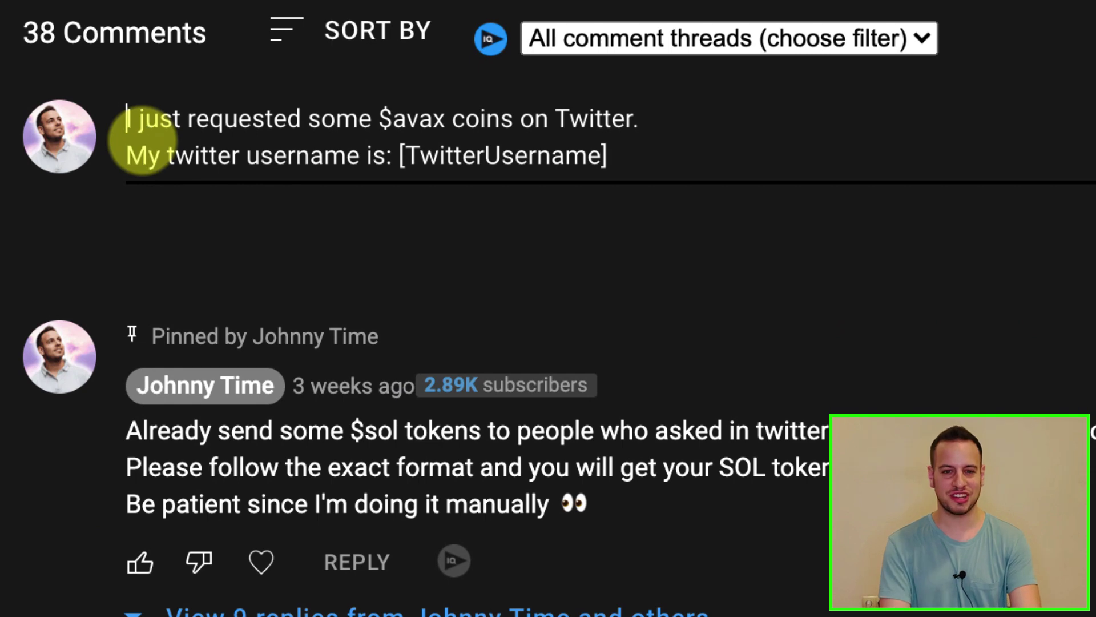
pyautogui.hotkey('shift', 'Down')
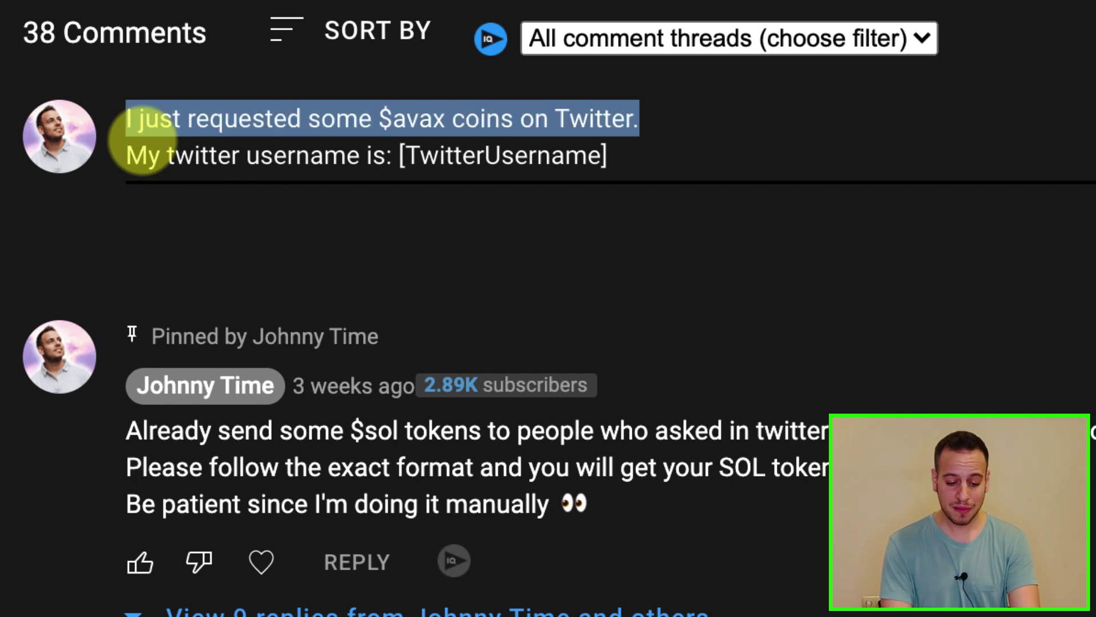
pyautogui.press('Right')
pyautogui.hotkey('shift', 'Down')
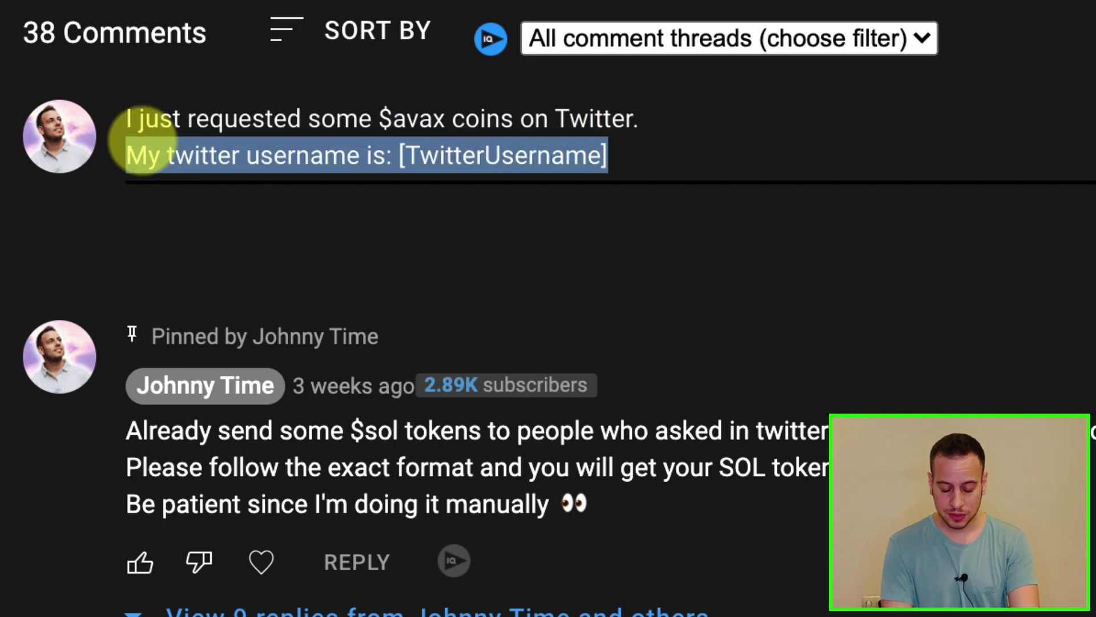